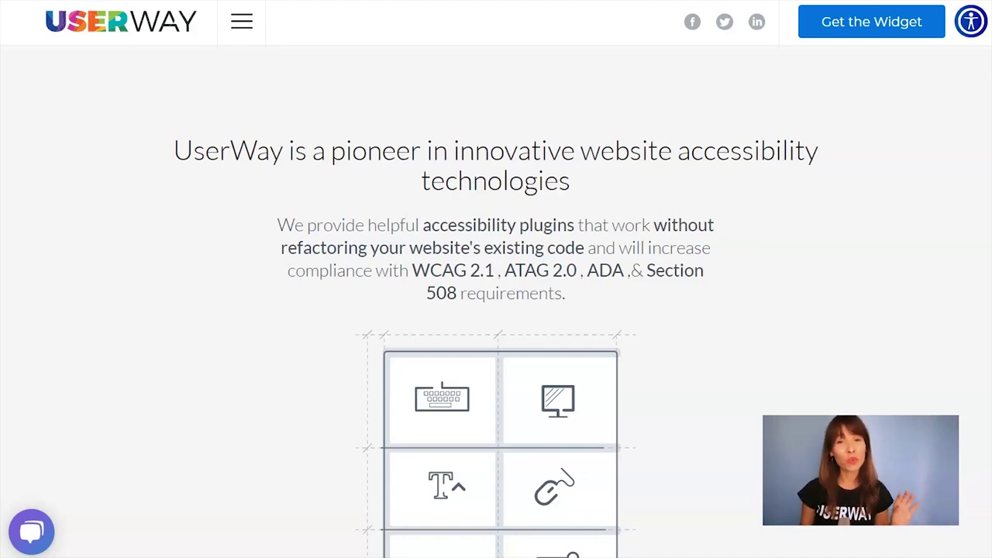
# - Start the free widget setup, agree to the terms, and pass the website, contact and icon-type steps
pyautogui.click(875, 21)
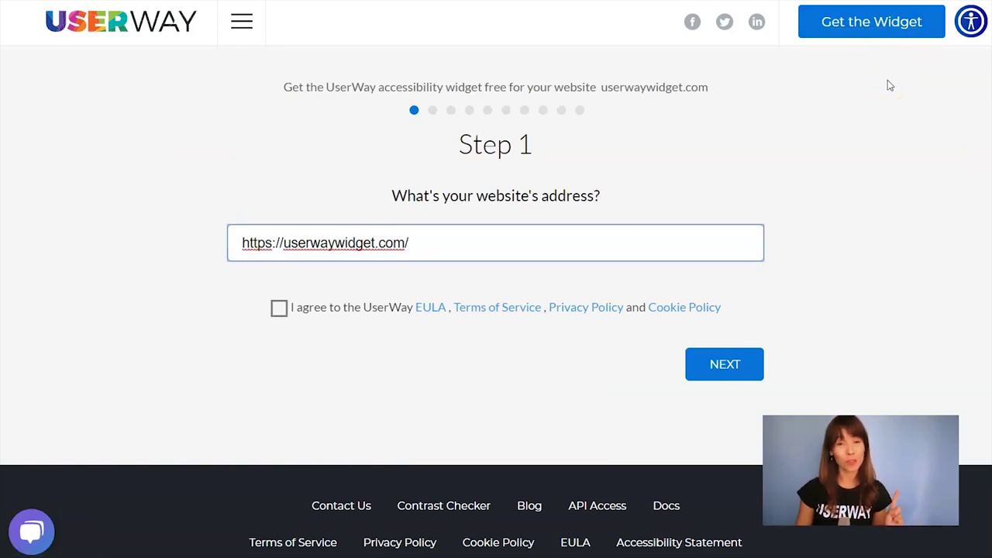
pyautogui.click(279, 307)
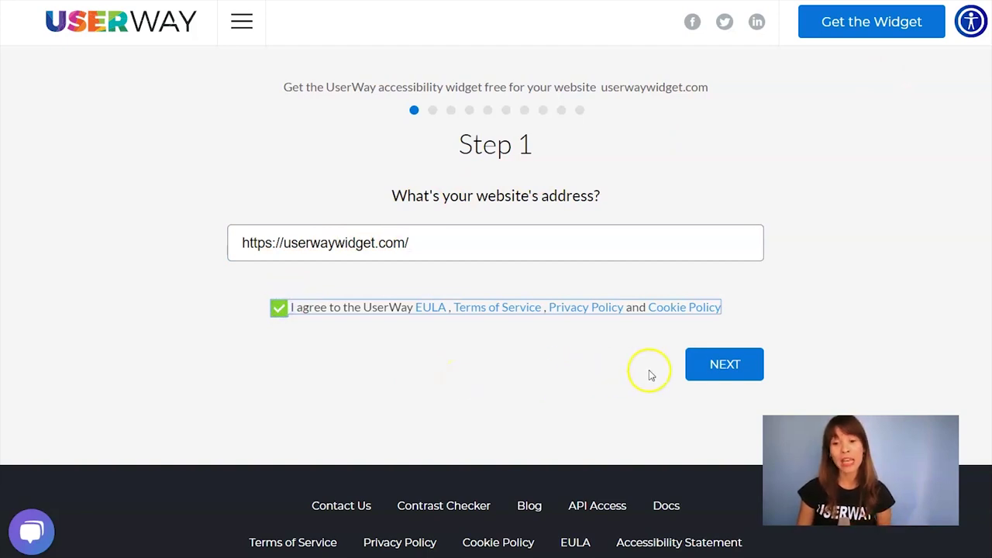
pyautogui.click(699, 367)
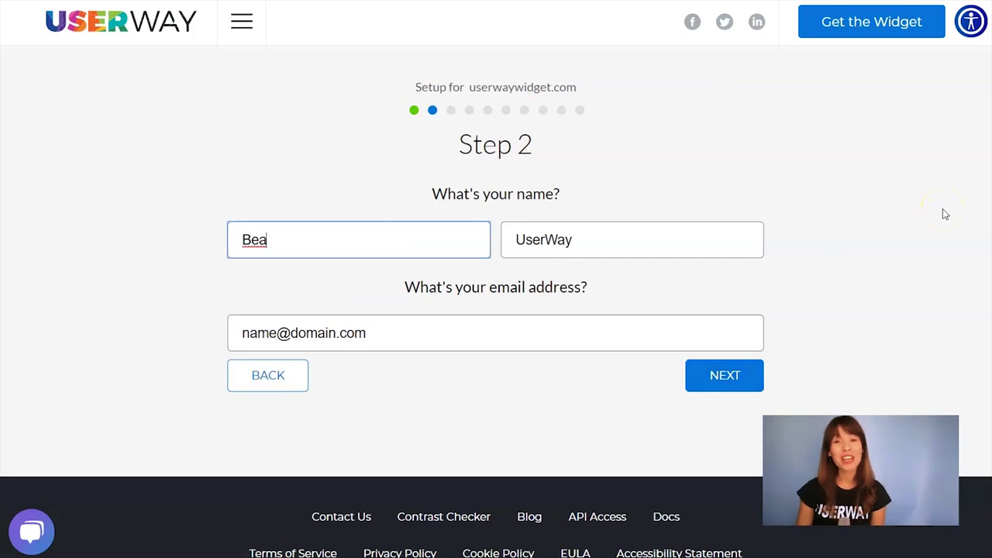
pyautogui.click(704, 377)
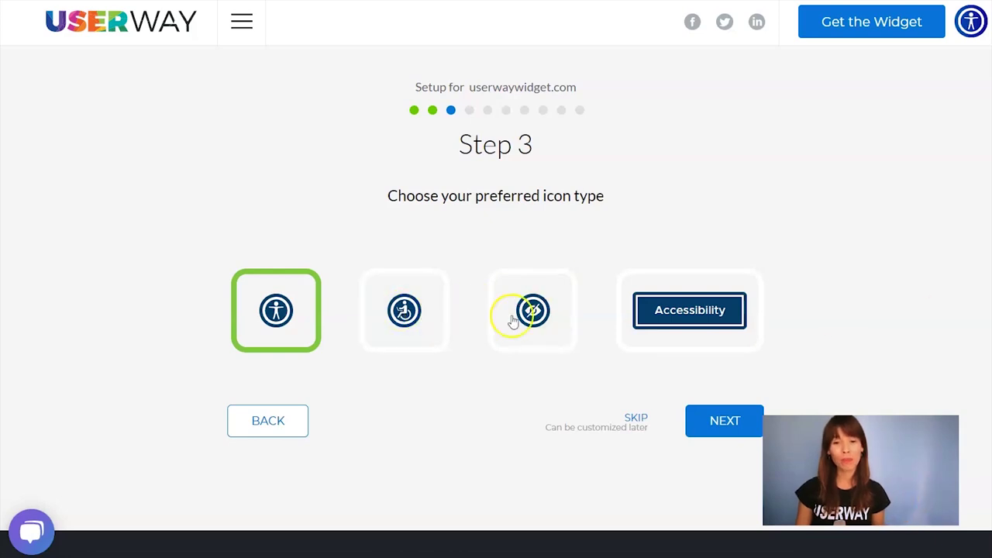
pyautogui.click(720, 425)
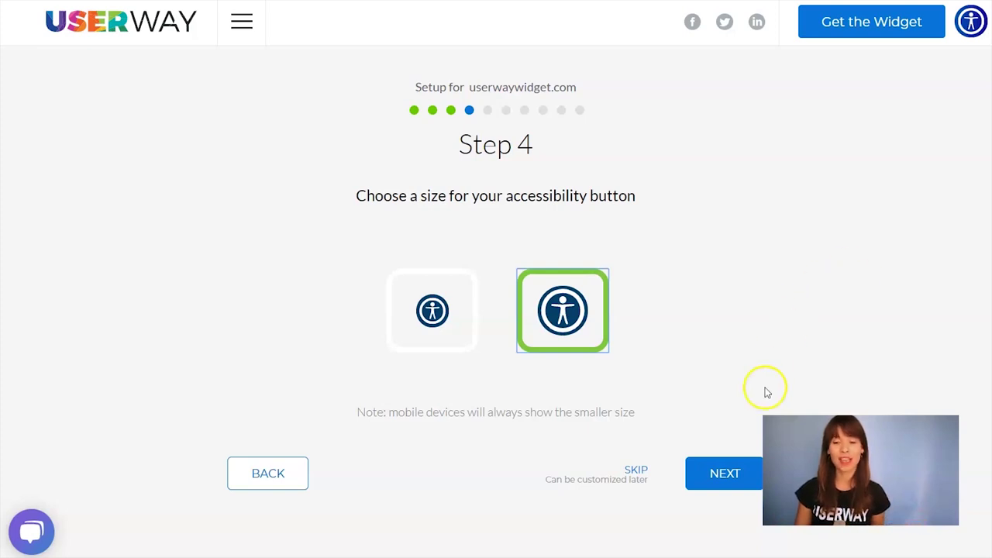
# - Keep the default button size, colour #053f67 and top-right widget placement
pyautogui.click(738, 472)
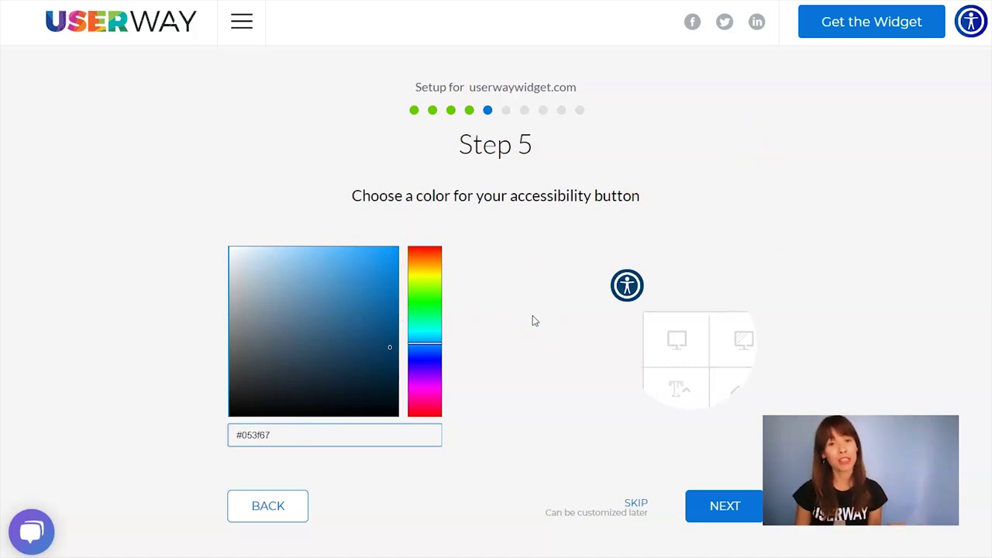
pyautogui.click(722, 508)
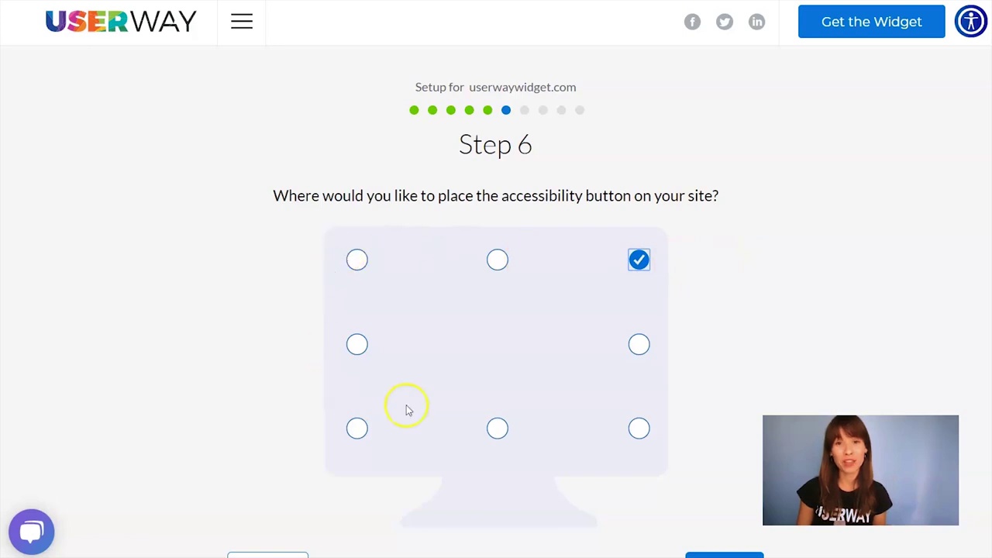
pyautogui.scroll(-1, 858, 295)
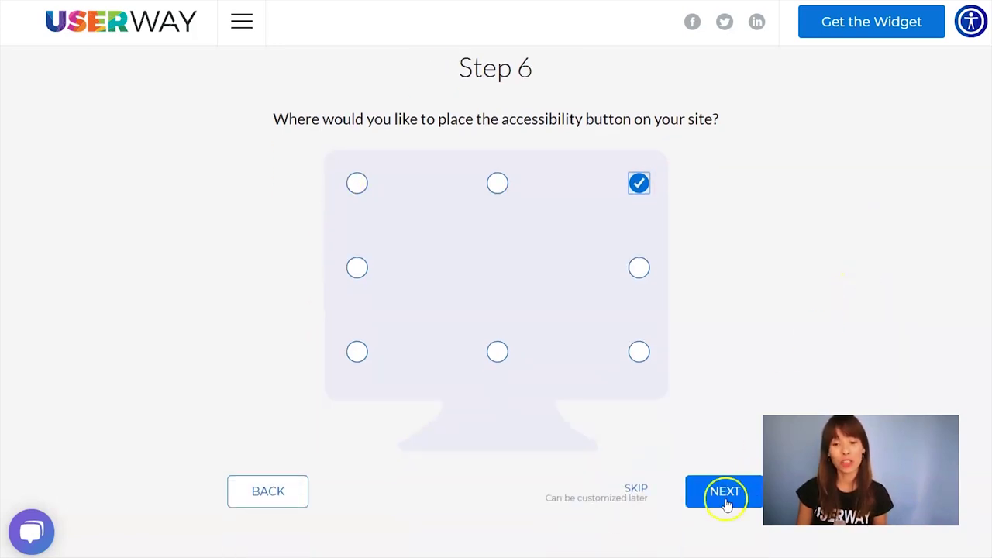
pyautogui.click(724, 491)
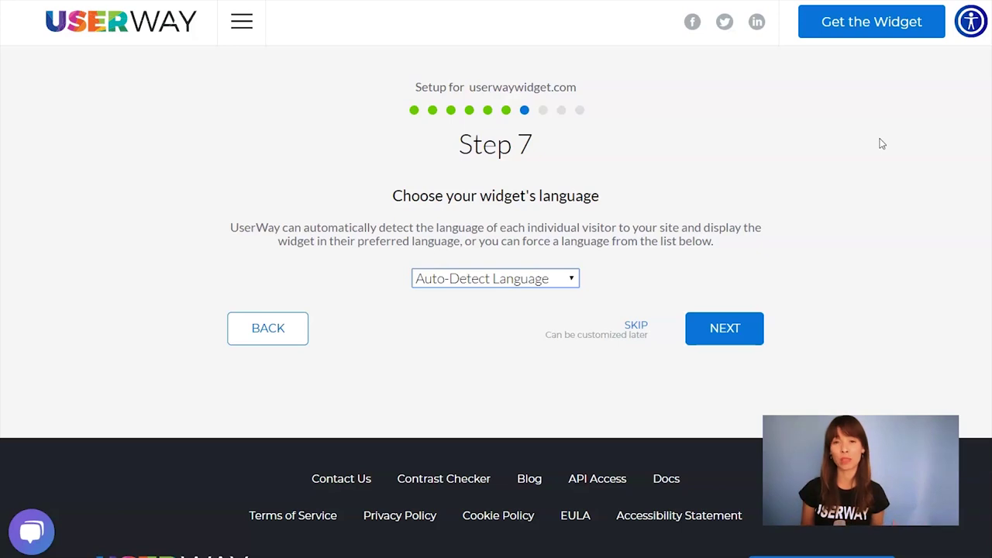
# - Leave the widget language on Auto-Detect Language
pyautogui.click(571, 278)
pyautogui.click(848, 259)
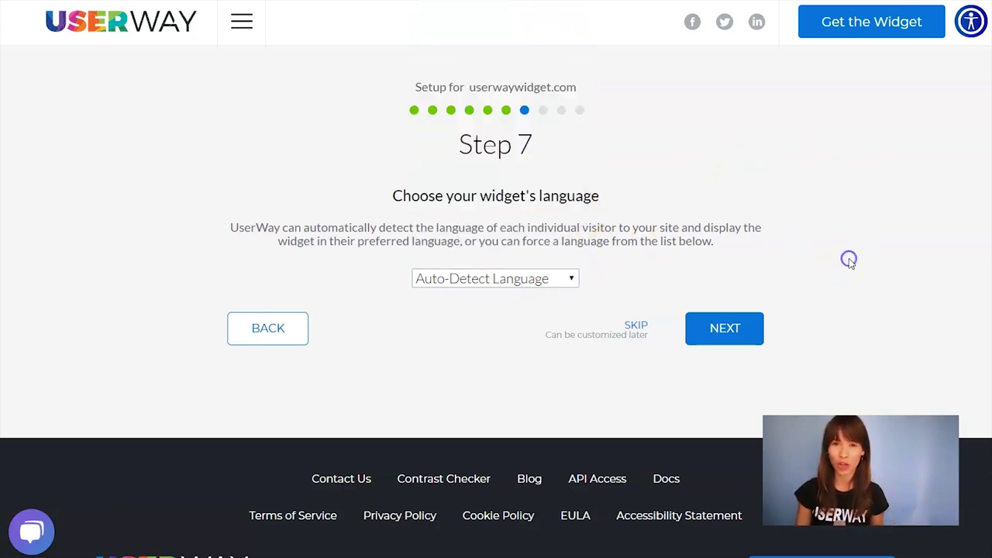
pyautogui.click(725, 328)
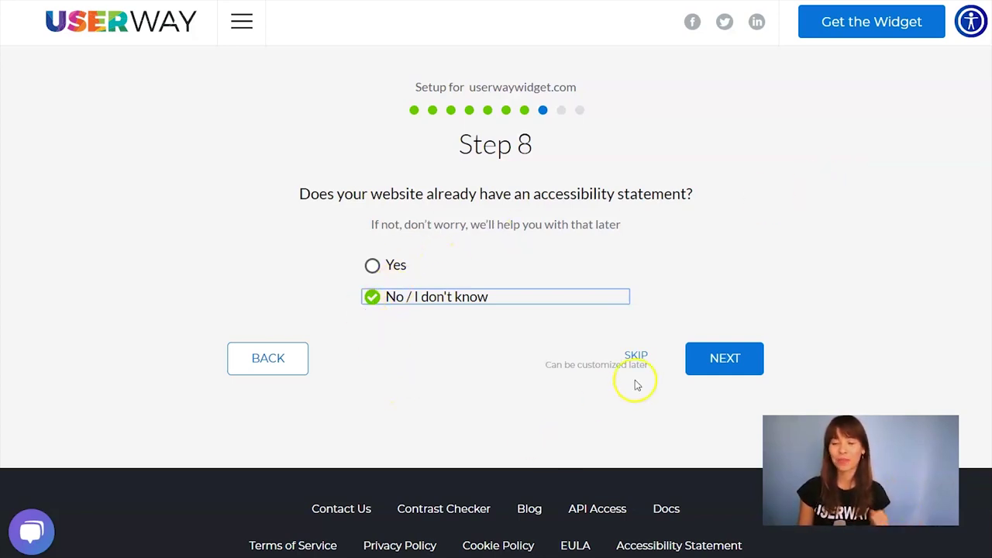
# - Mark the site as having no accessibility statement and choose 'I'd like to learn more' for white-label
pyautogui.click(749, 372)
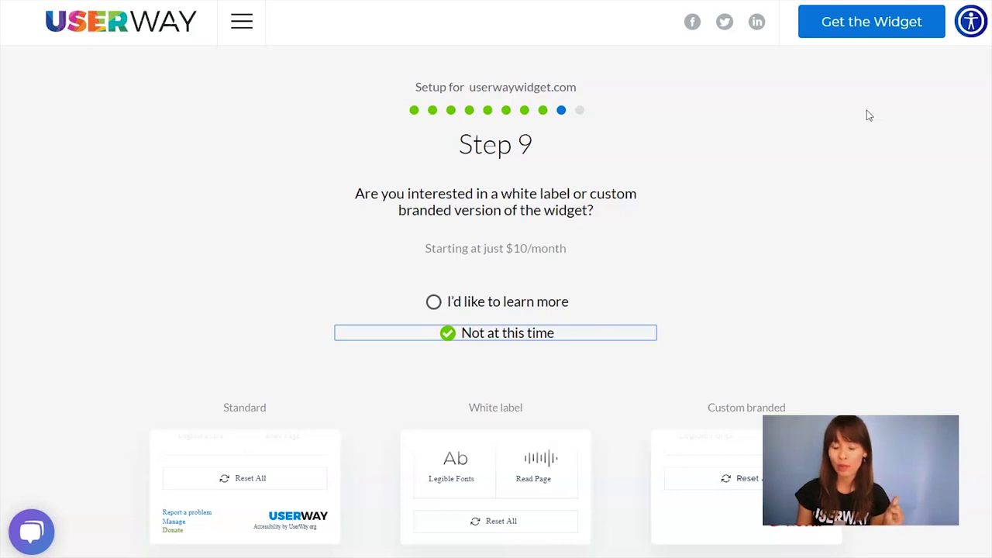
pyautogui.click(482, 301)
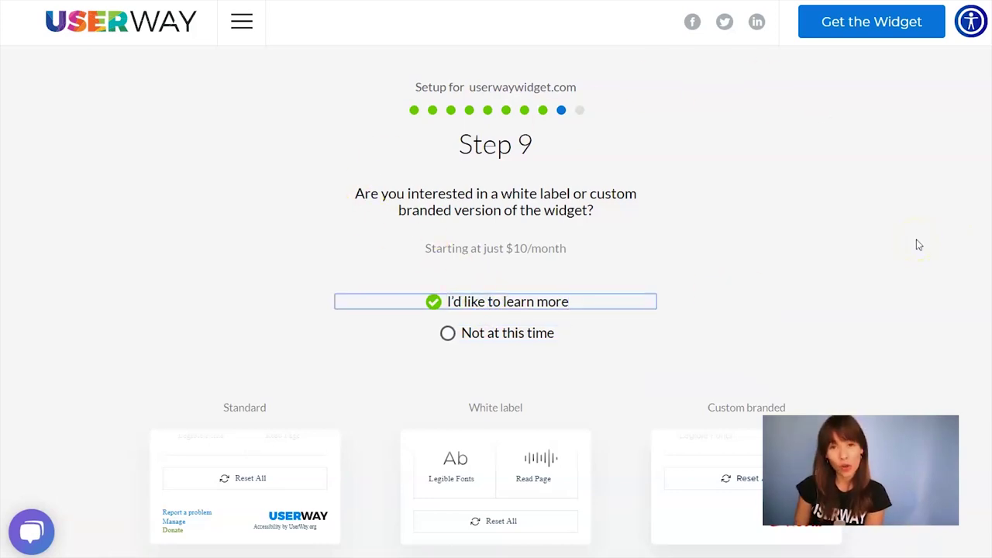
pyautogui.scroll(-3, 915, 238)
pyautogui.scroll(-1, 914, 238)
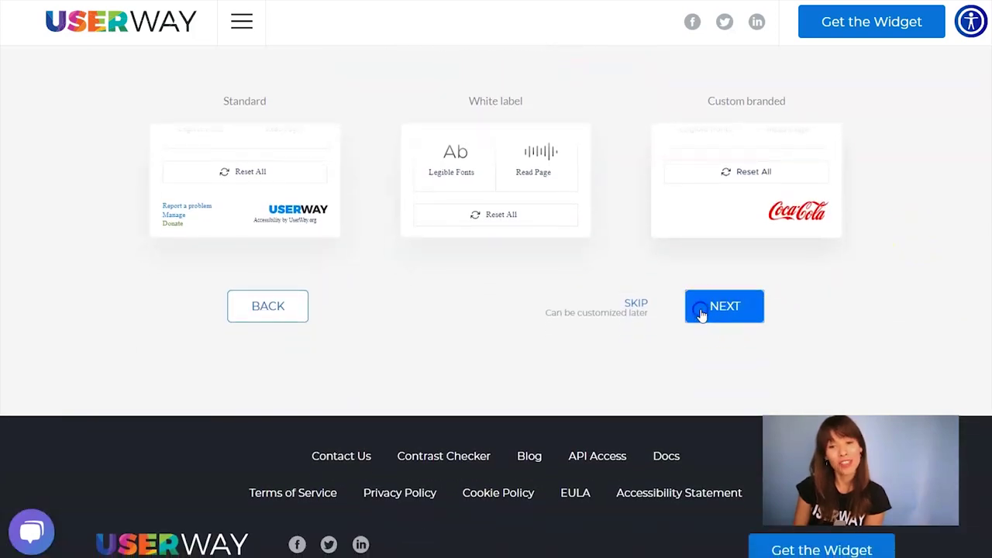
# - Reach the Almost Done page and copy the Basic Script embed code
pyautogui.click(700, 314)
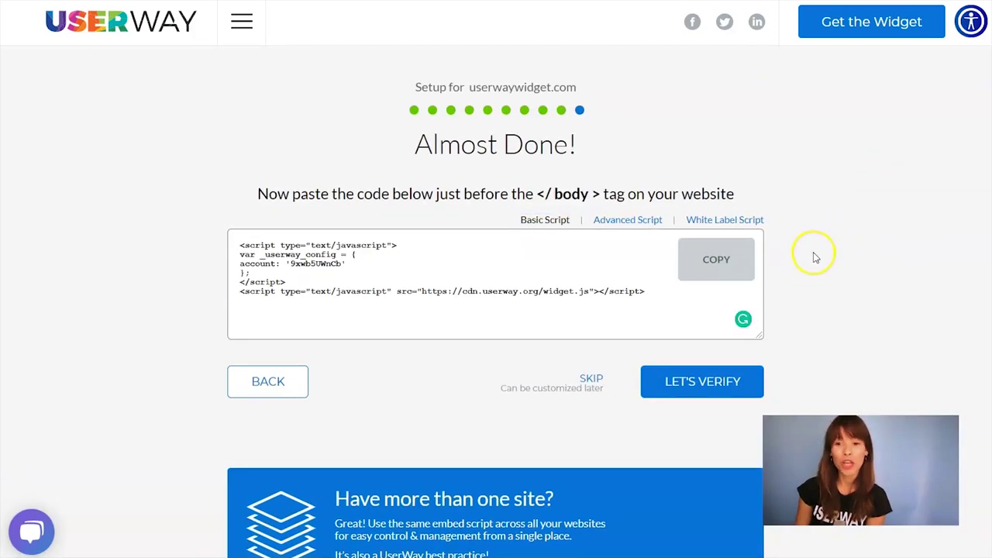
pyautogui.click(737, 262)
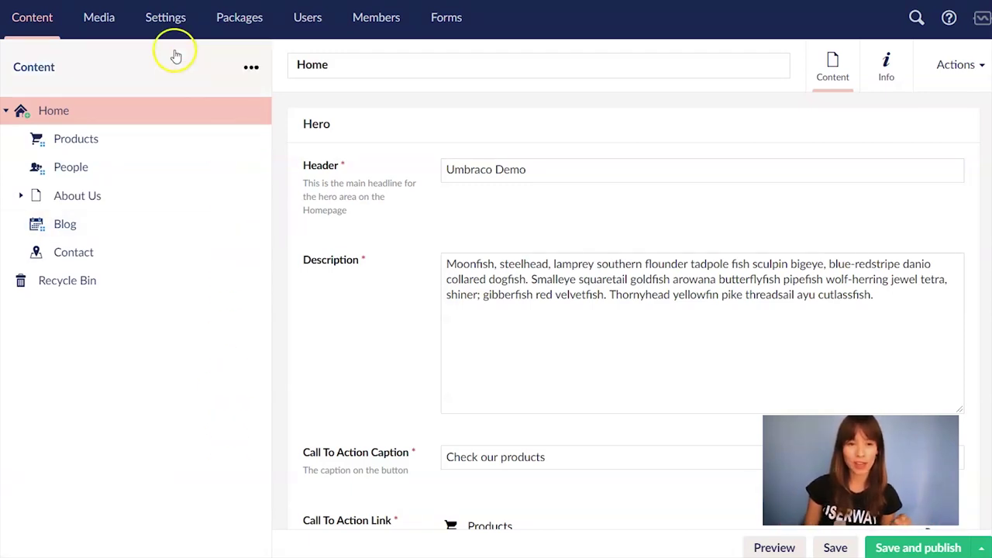
# - Open the Master template from Settings > Templates in the Umbraco back office
pyautogui.click(160, 18)
pyautogui.moveTo(63, 423)
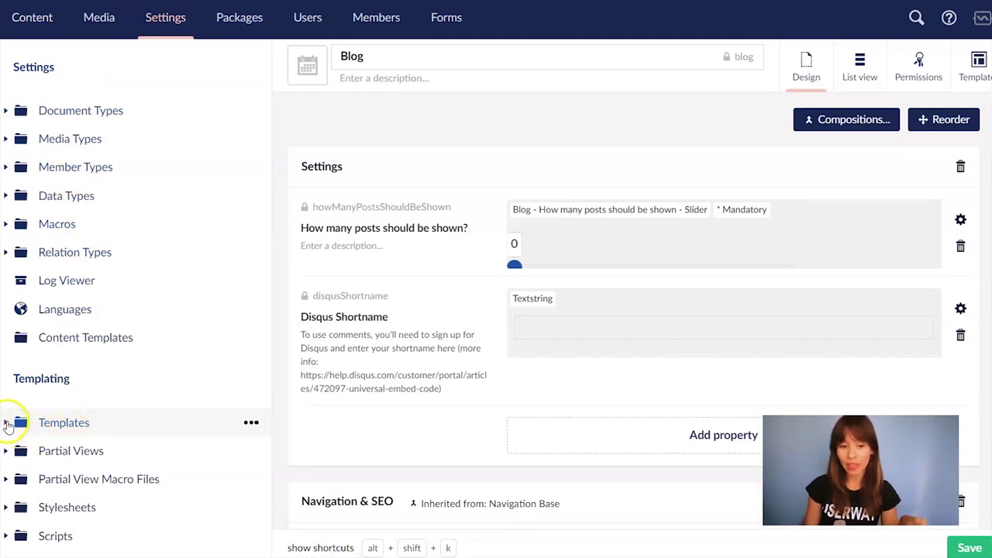
pyautogui.click(6, 425)
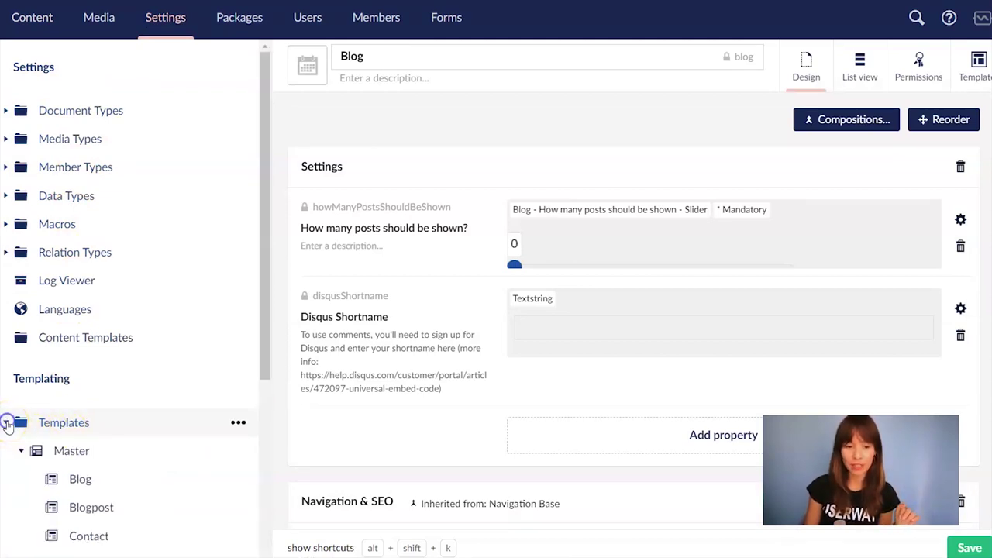
pyautogui.click(68, 451)
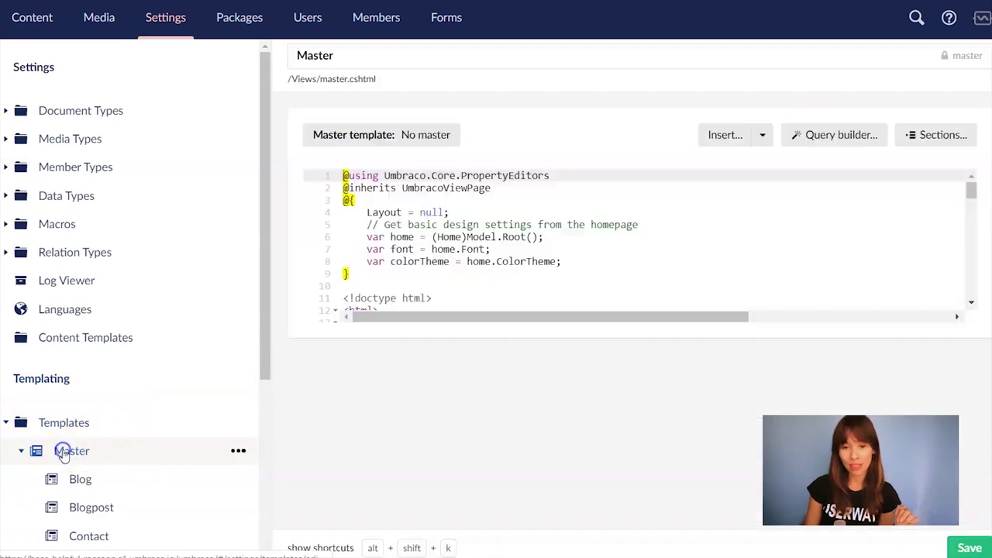
pyautogui.moveTo(958, 200); pyautogui.dragTo(961, 415)
# - Paste the UserWay script on a new line just above </body> and save the Master template
pyautogui.click(494, 488)
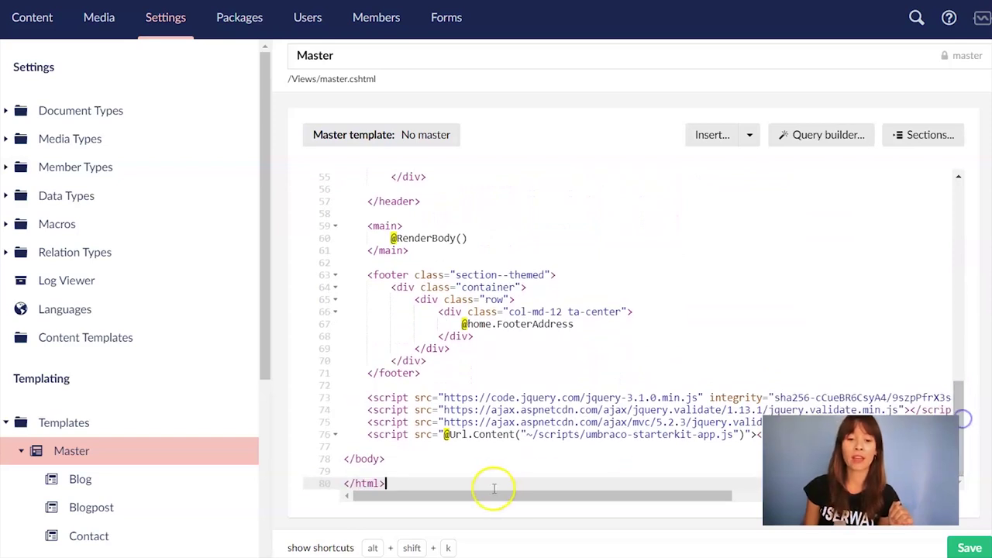
pyautogui.click(365, 457)
pyautogui.click(407, 449)
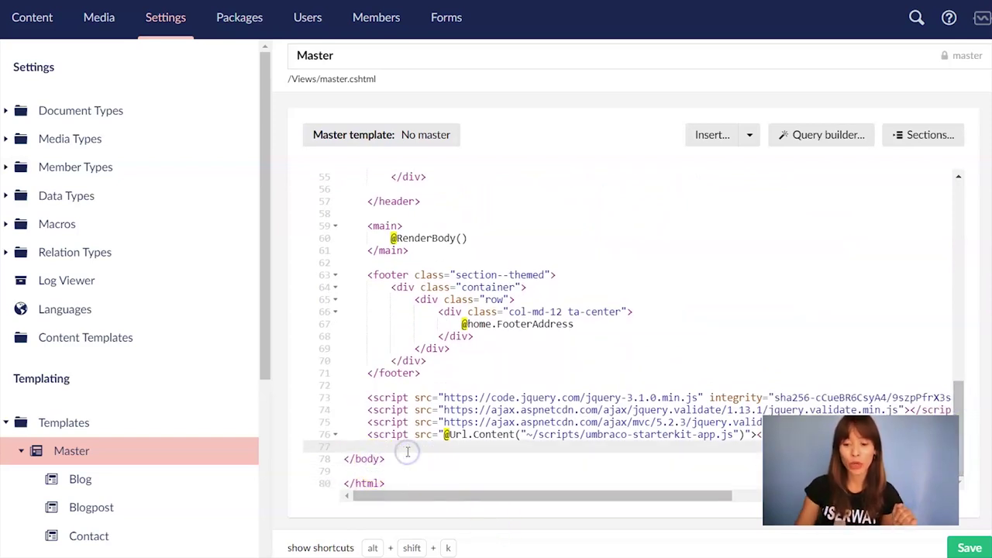
pyautogui.press('Return')
pyautogui.press('Up')
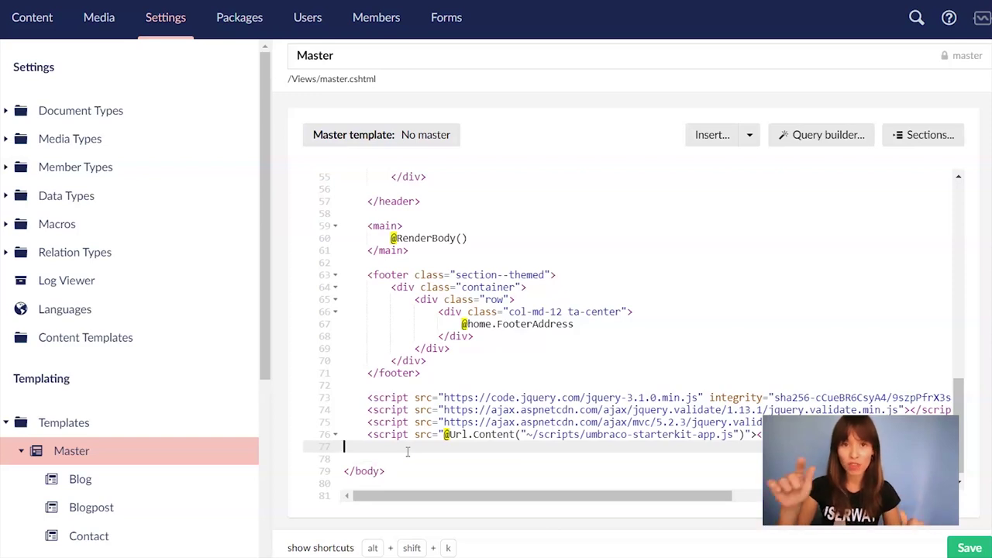
pyautogui.hotkey('ctrl', 'v')
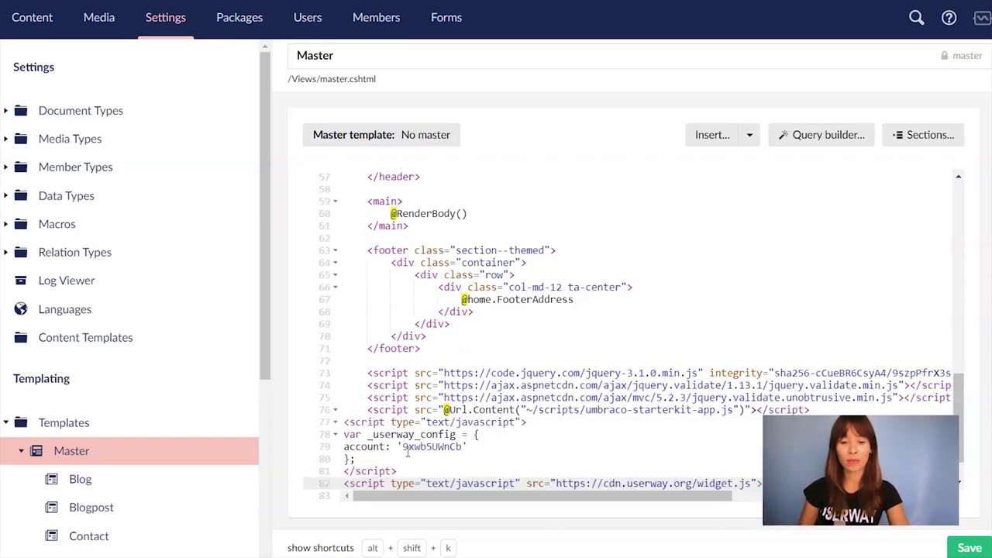
pyautogui.click(414, 442)
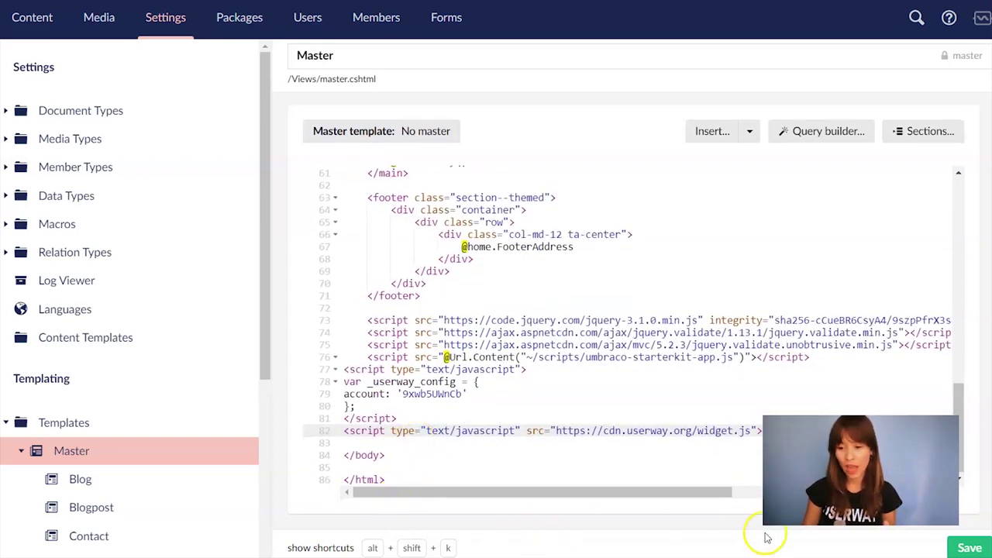
pyautogui.click(972, 545)
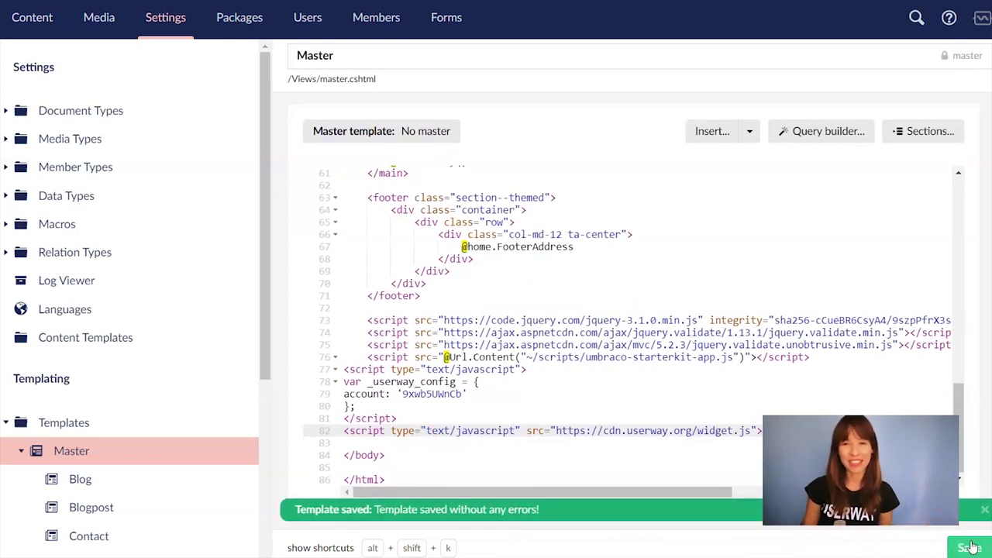
pyautogui.click(17, 16)
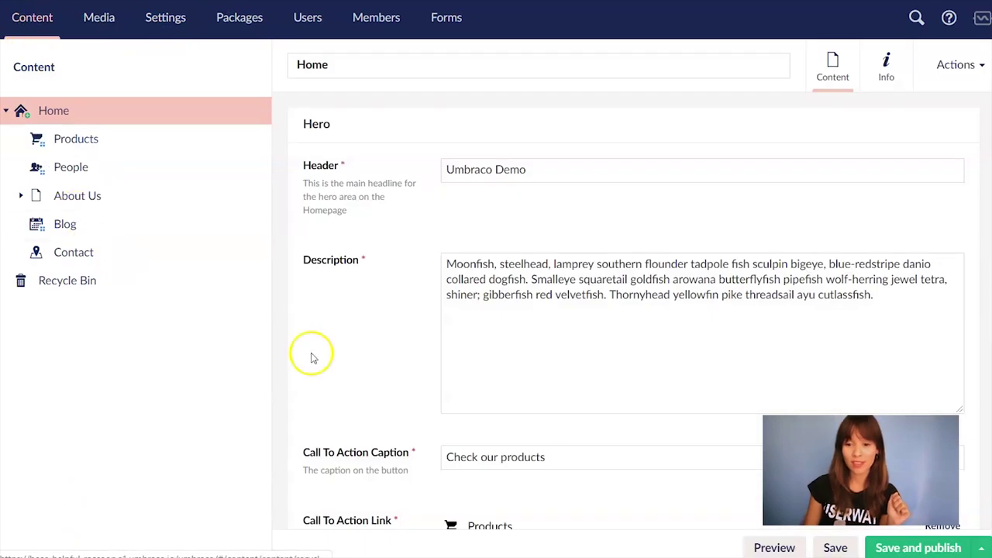
# - Preview the Home page and open the UserWay Accessibility Menu from the top-right badge
pyautogui.click(775, 546)
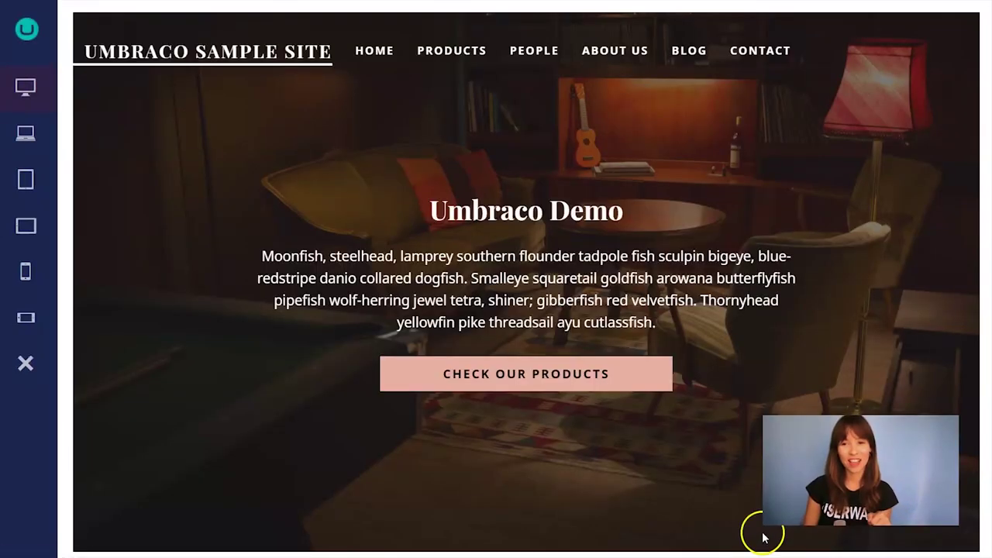
pyautogui.click(962, 17)
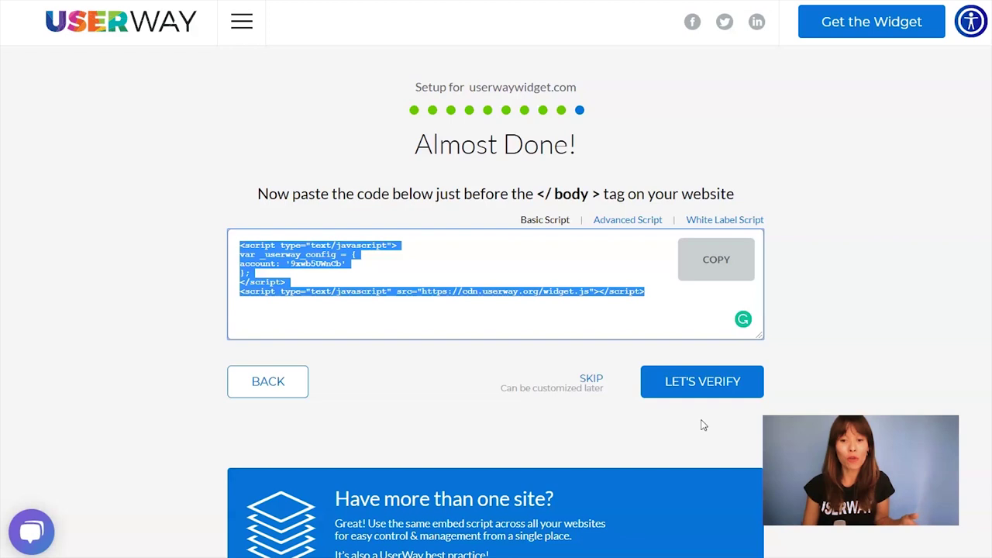
# - Skip ahead to view the generated accessibility statement for userwaywidget.com
pyautogui.click(589, 380)
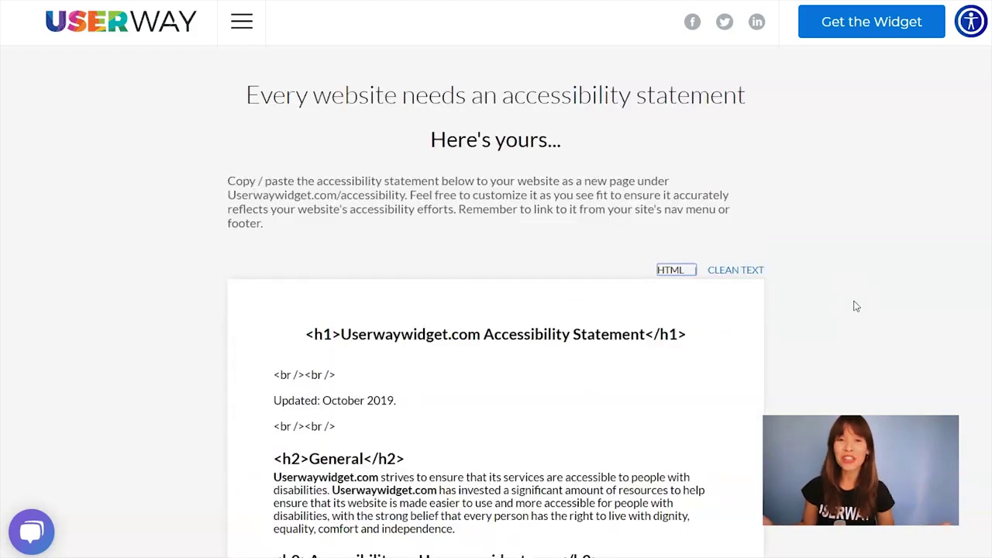